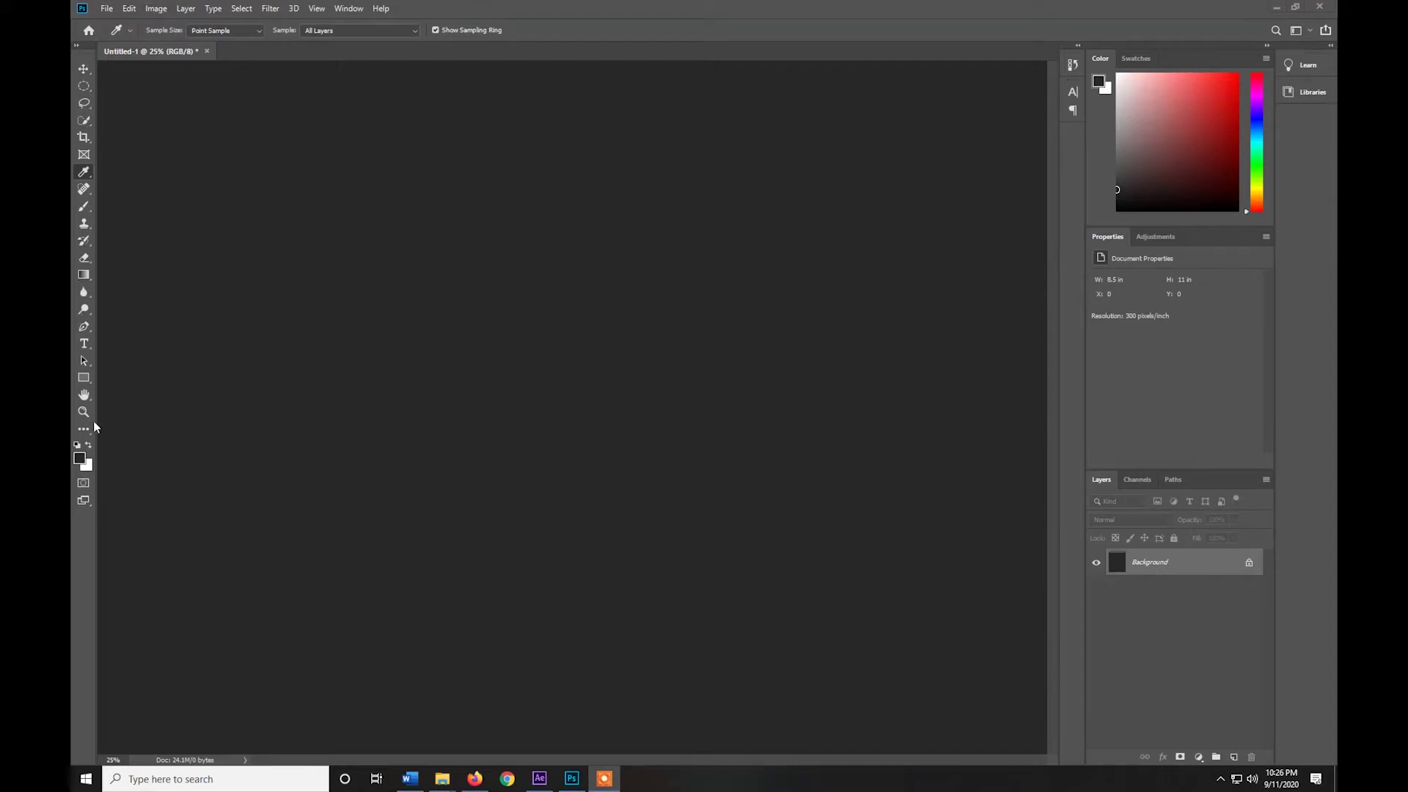
Look over the colour swatches, colour picker, channels and paths of the open document.
click(1135, 56)
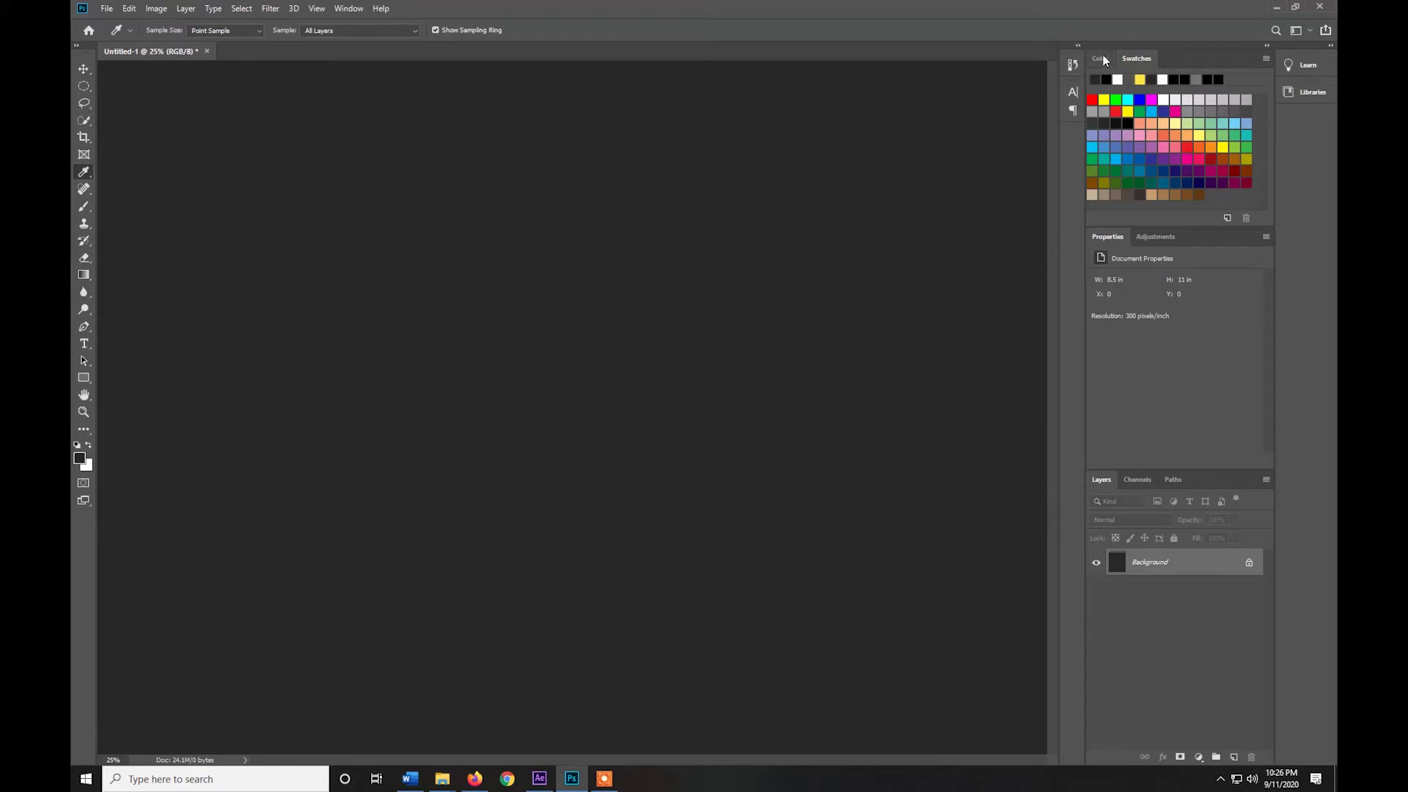
click(1103, 58)
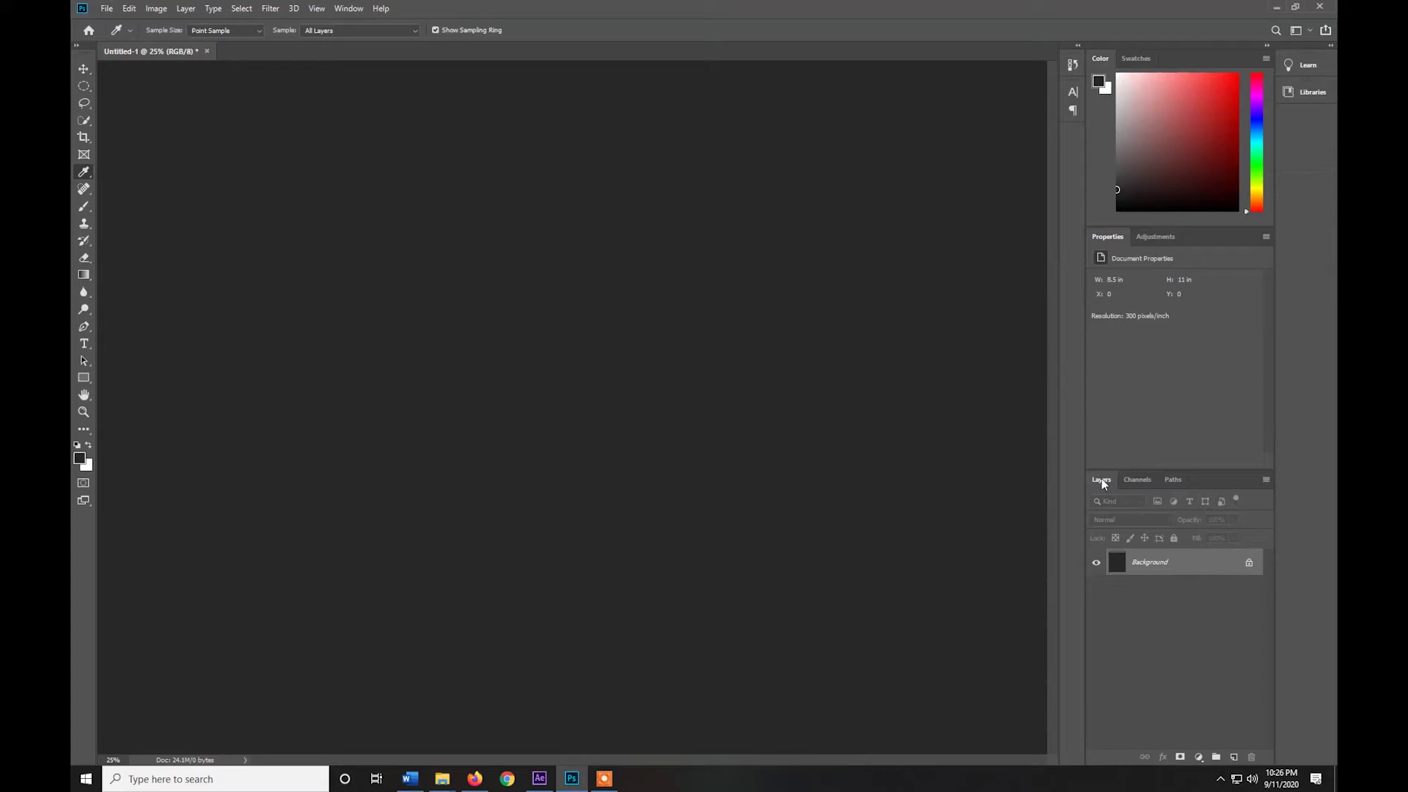
click(1139, 483)
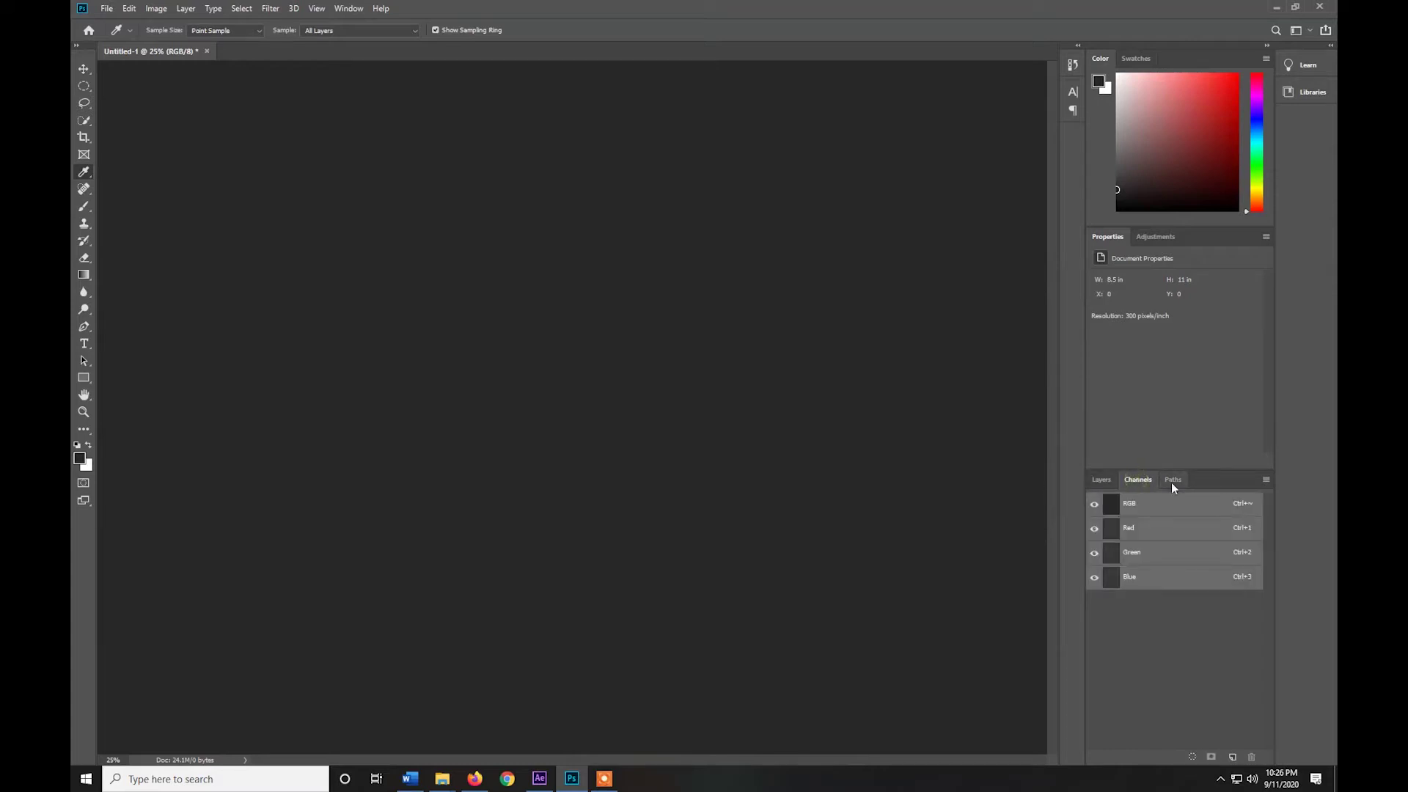
click(1173, 482)
click(1137, 62)
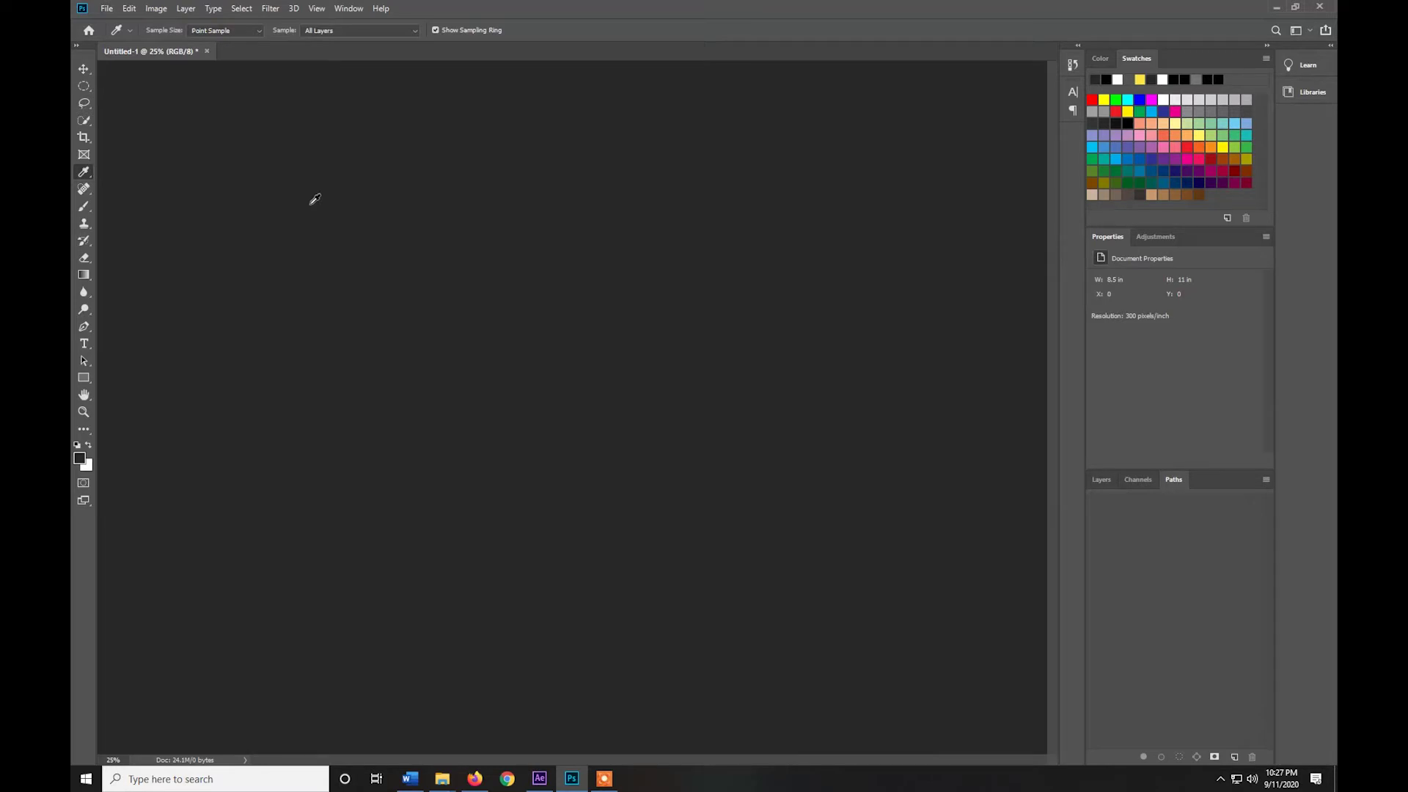
Start a new document and go through its preset categories from Photo and Print to Mobile and Film & Video.
click(106, 9)
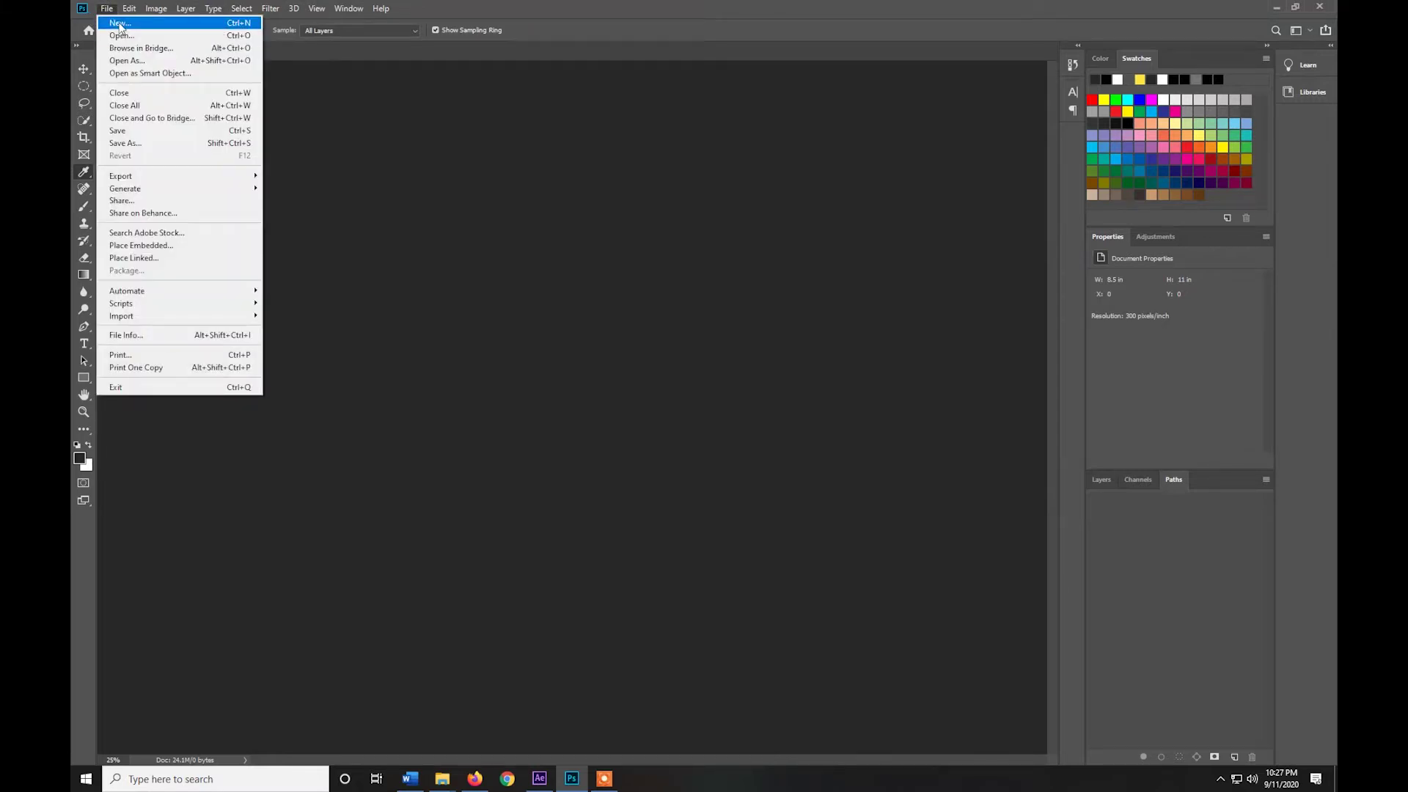
click(119, 25)
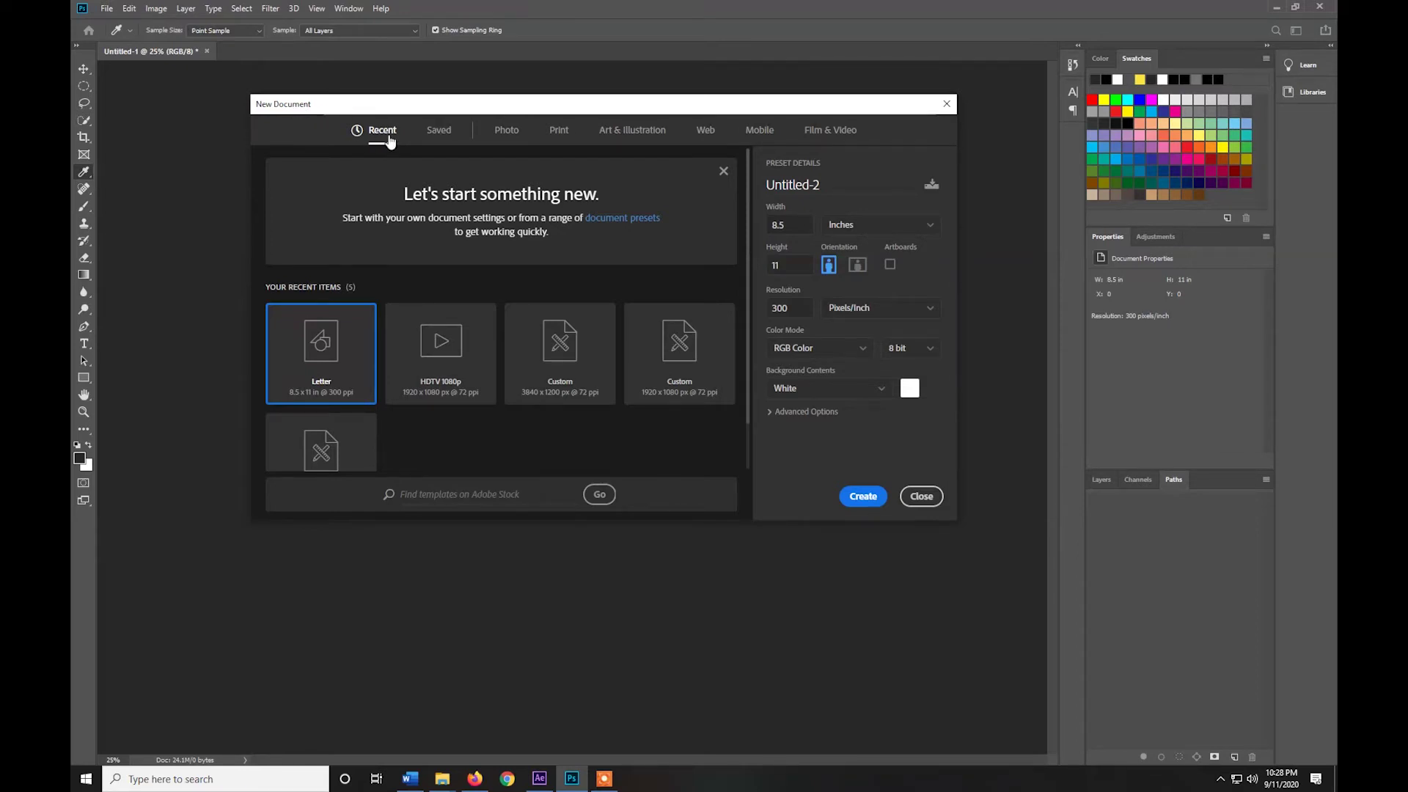
click(511, 133)
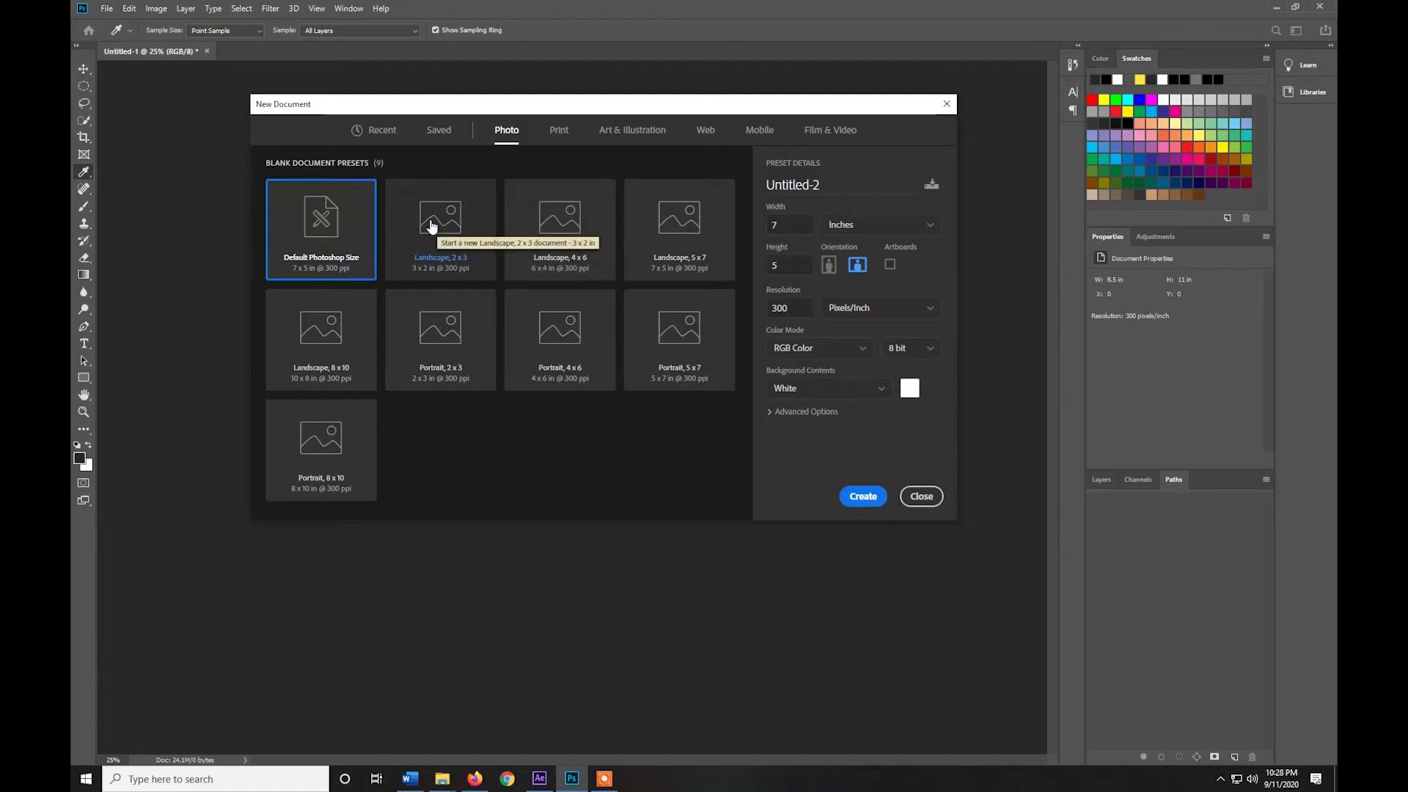
click(558, 133)
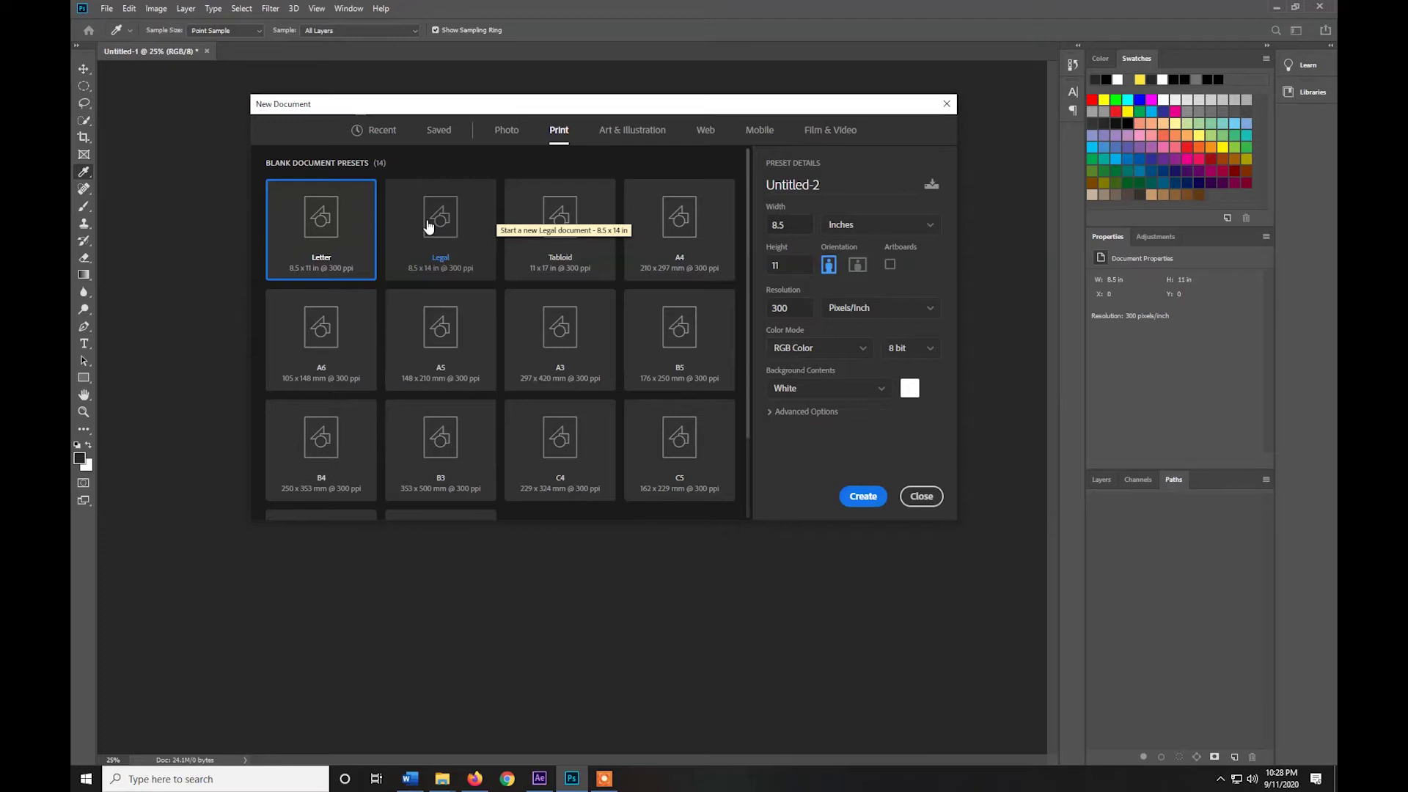
click(635, 132)
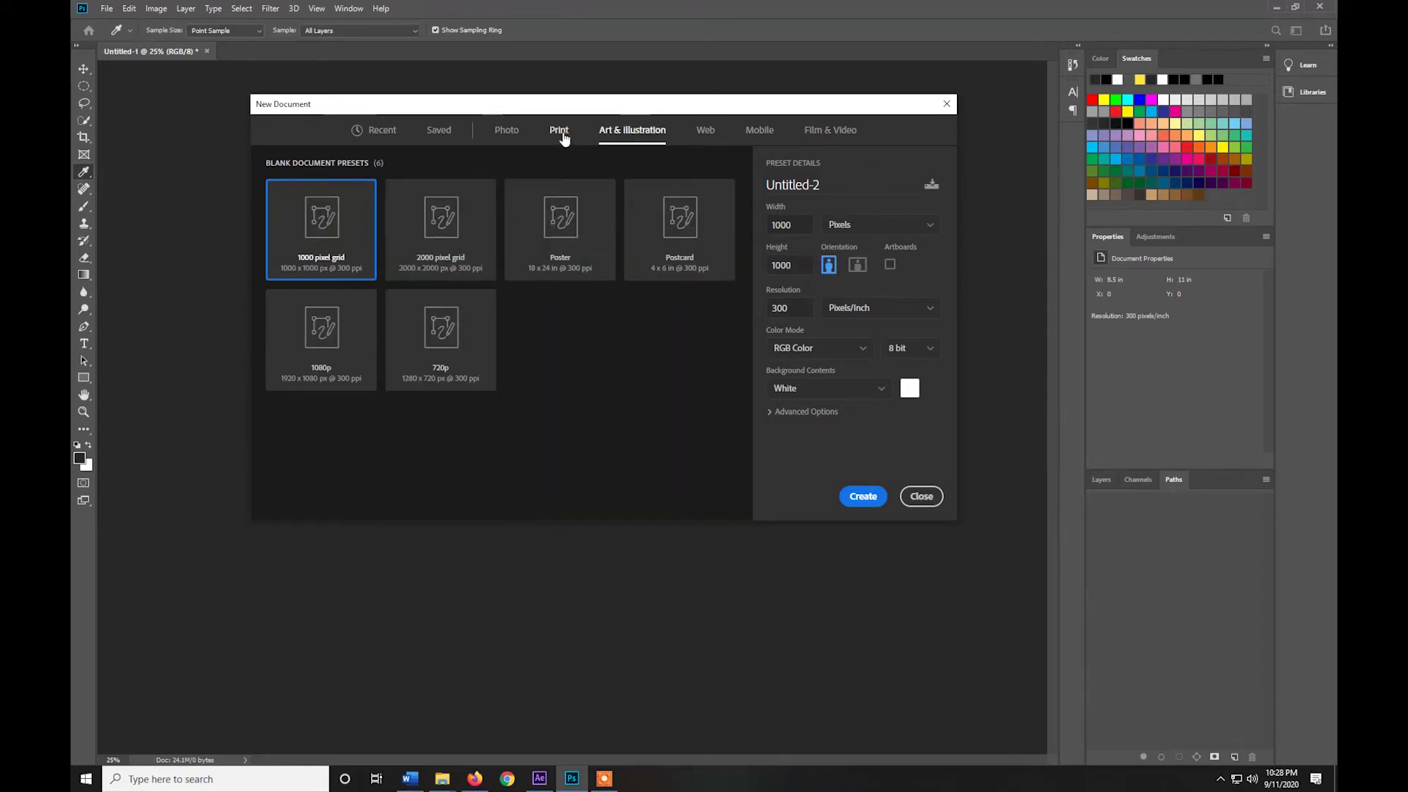
click(704, 132)
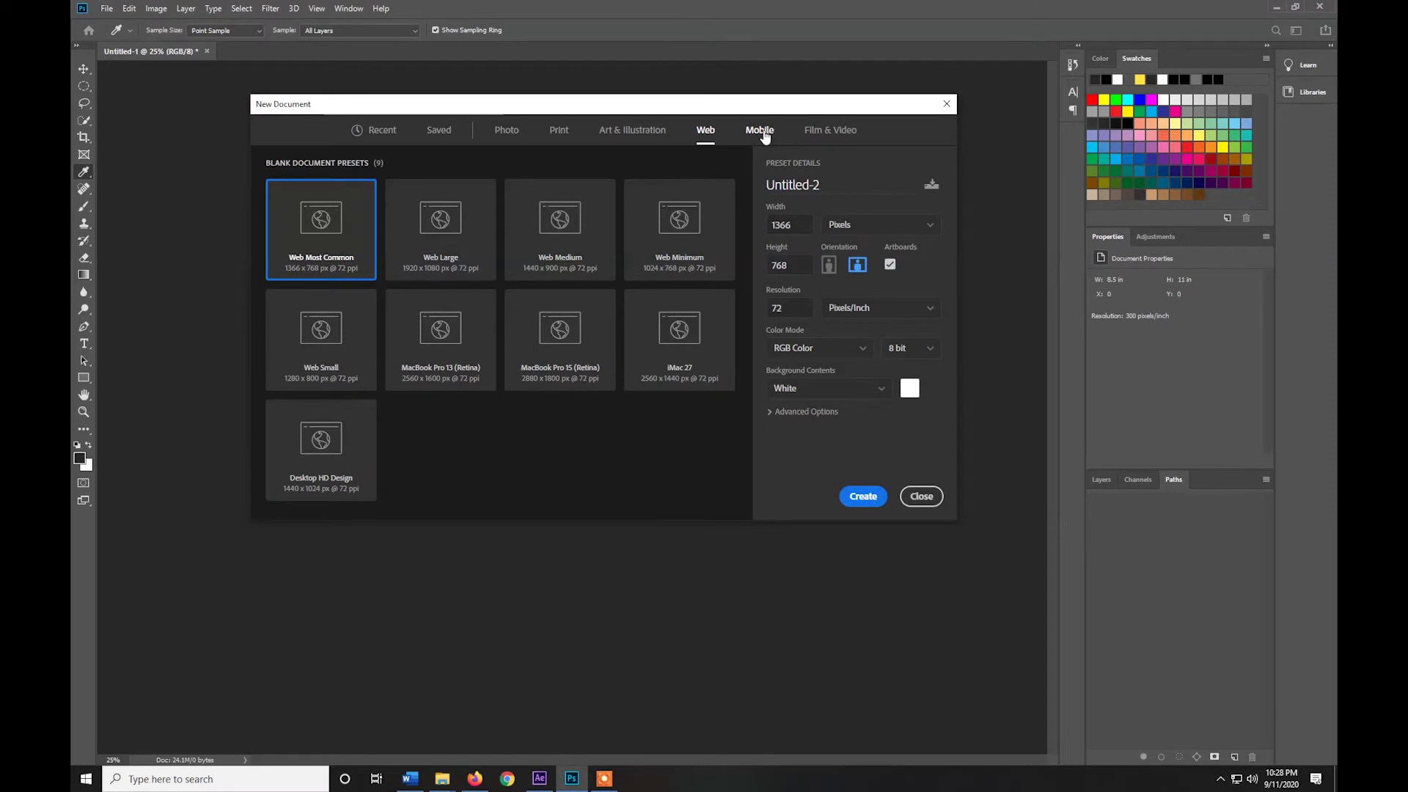
click(762, 133)
click(820, 135)
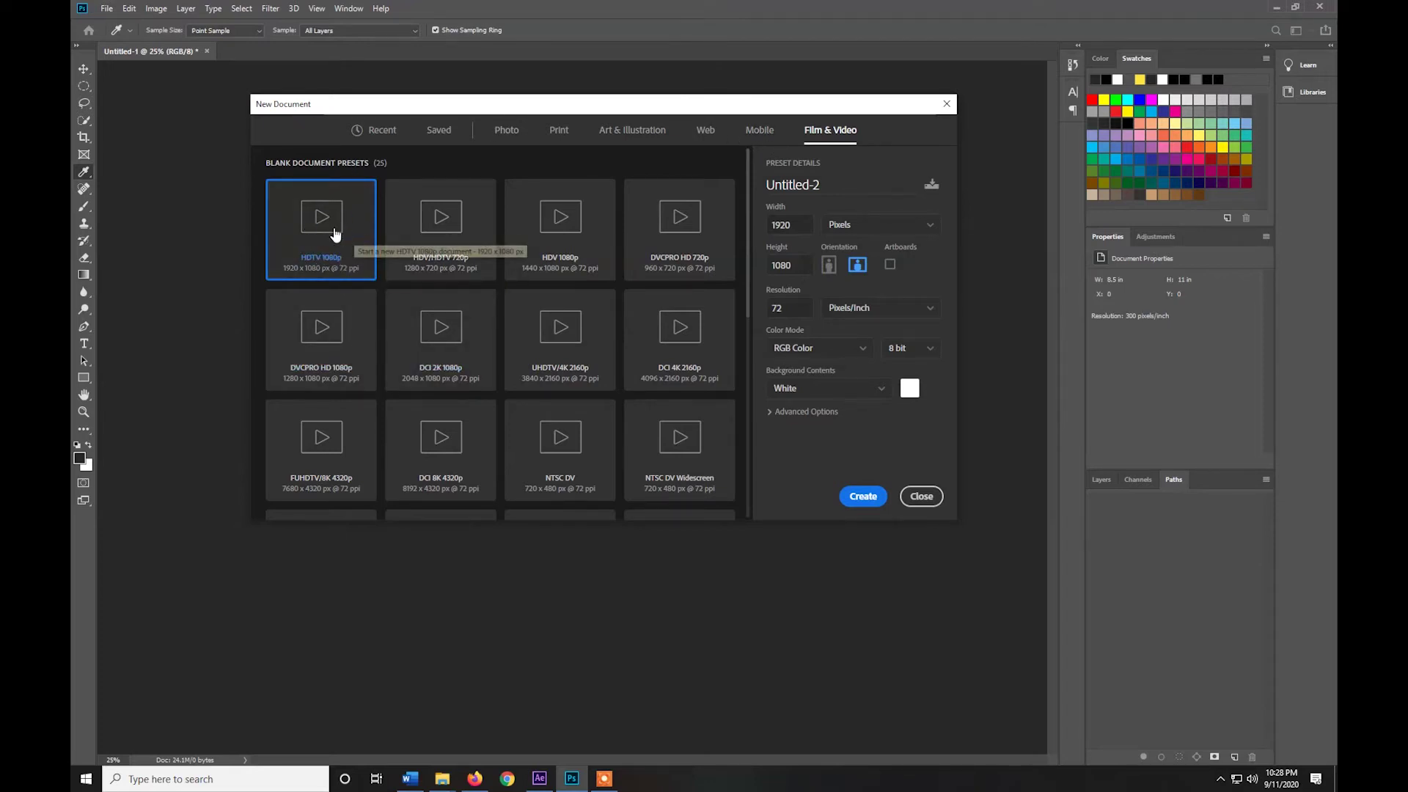
Compare the dimensions of the Film & Video presets, including DCI 4K 2160p, UHDTV/4K 2160p, DVCPRO HD 1080p and HDV/HDTV 720p.
click(433, 226)
click(562, 222)
click(680, 220)
click(677, 321)
click(559, 323)
click(455, 329)
click(324, 332)
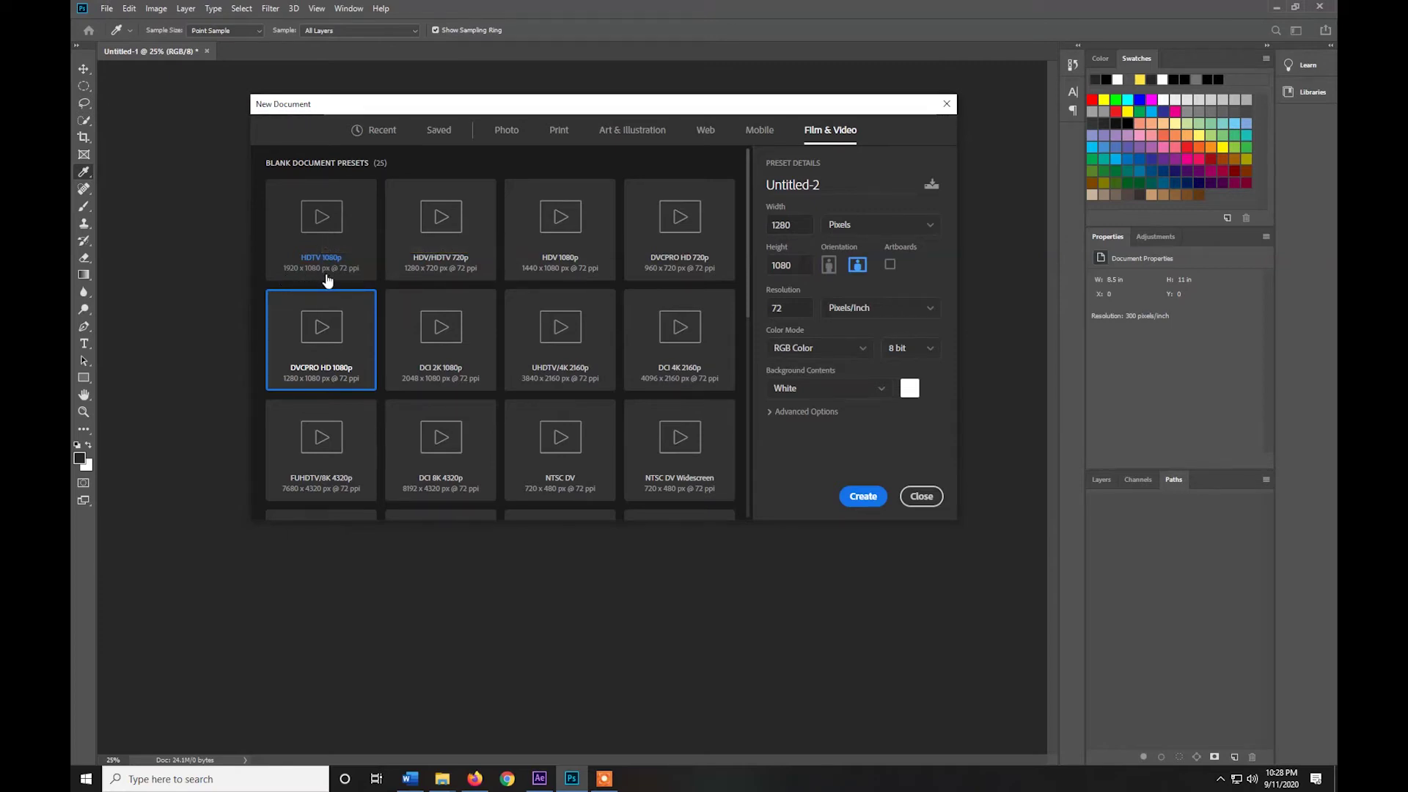
click(477, 238)
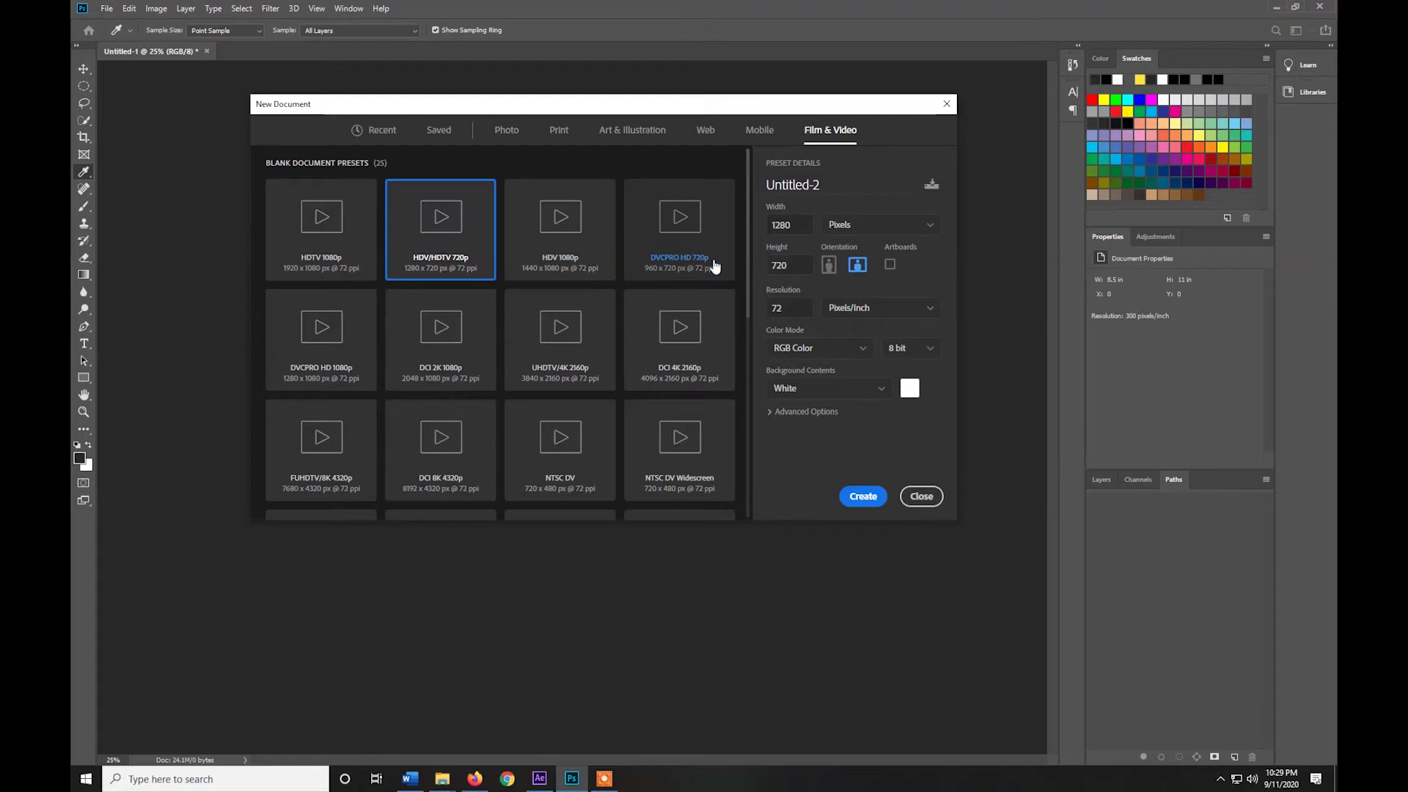
Review the remaining Film & Video presets and select HDTV 1080p.
scroll(674, 425, down, 3)
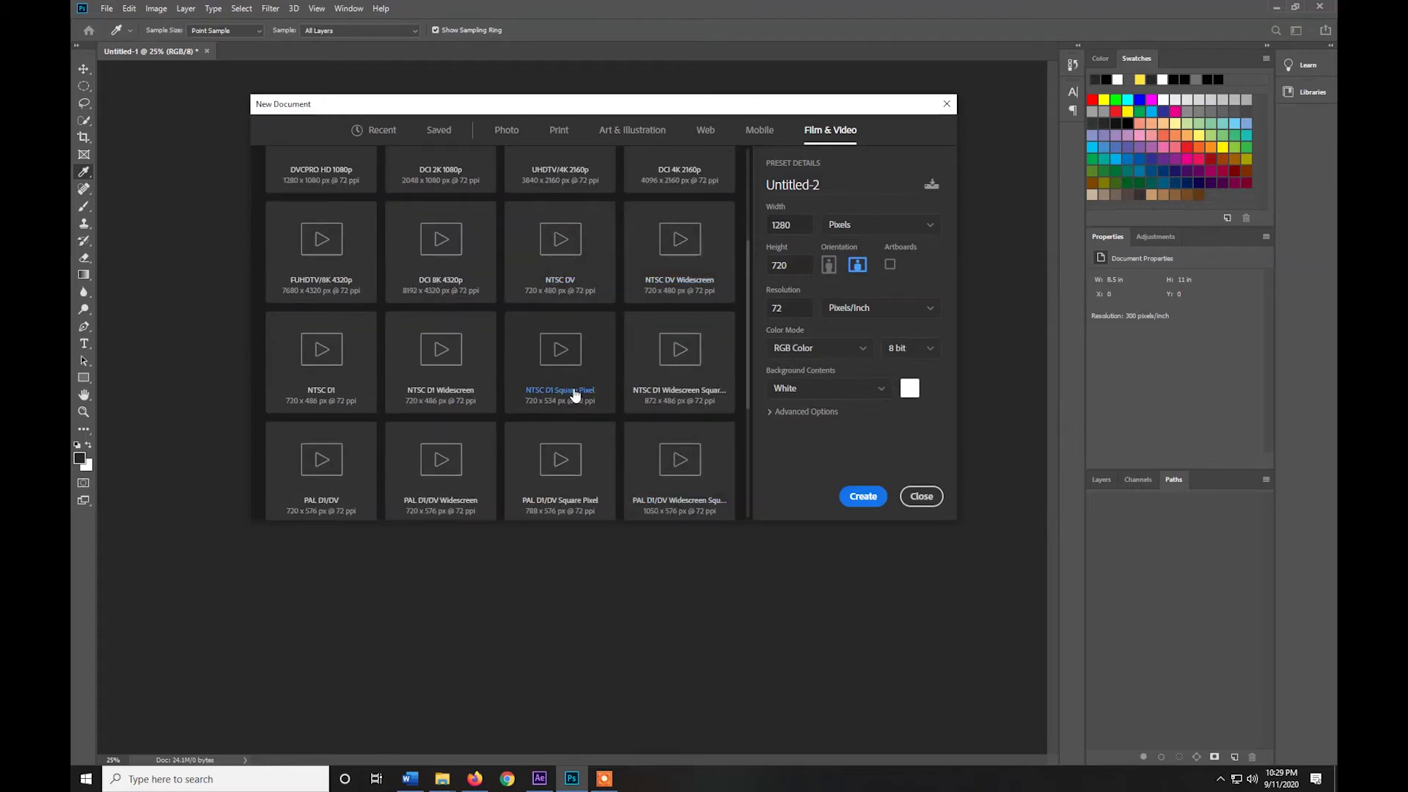
scroll(518, 376, up, 3)
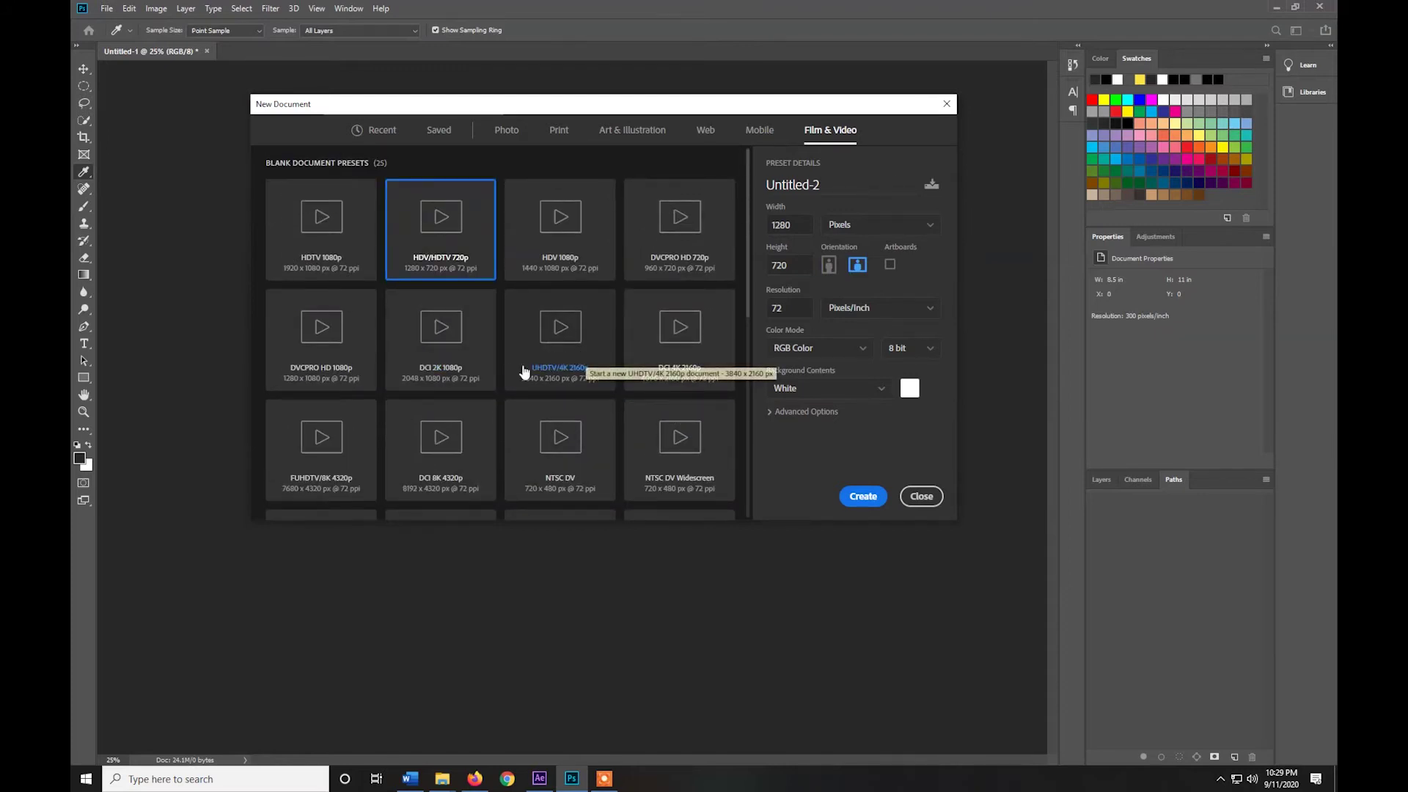
scroll(450, 371, down, 3)
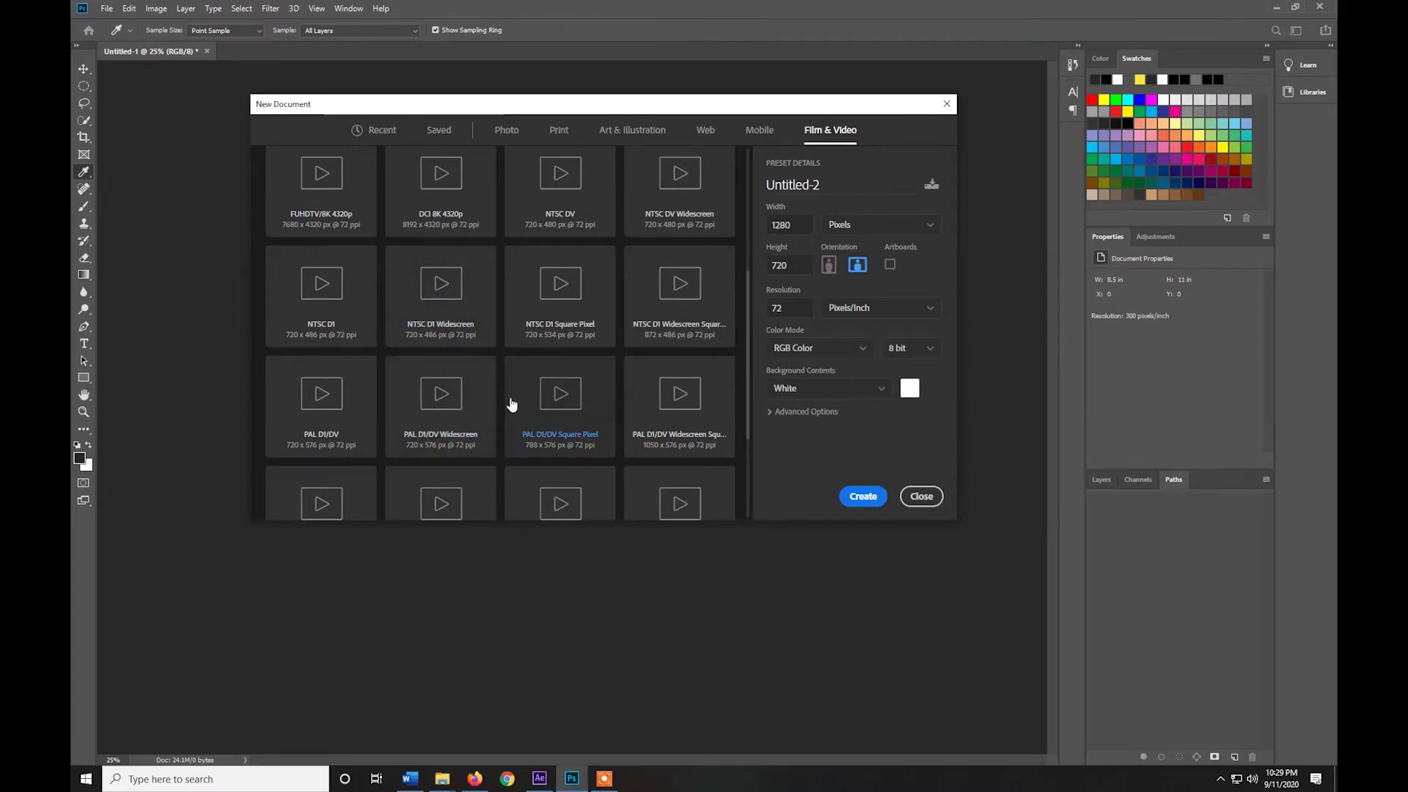
scroll(512, 404, up, 3)
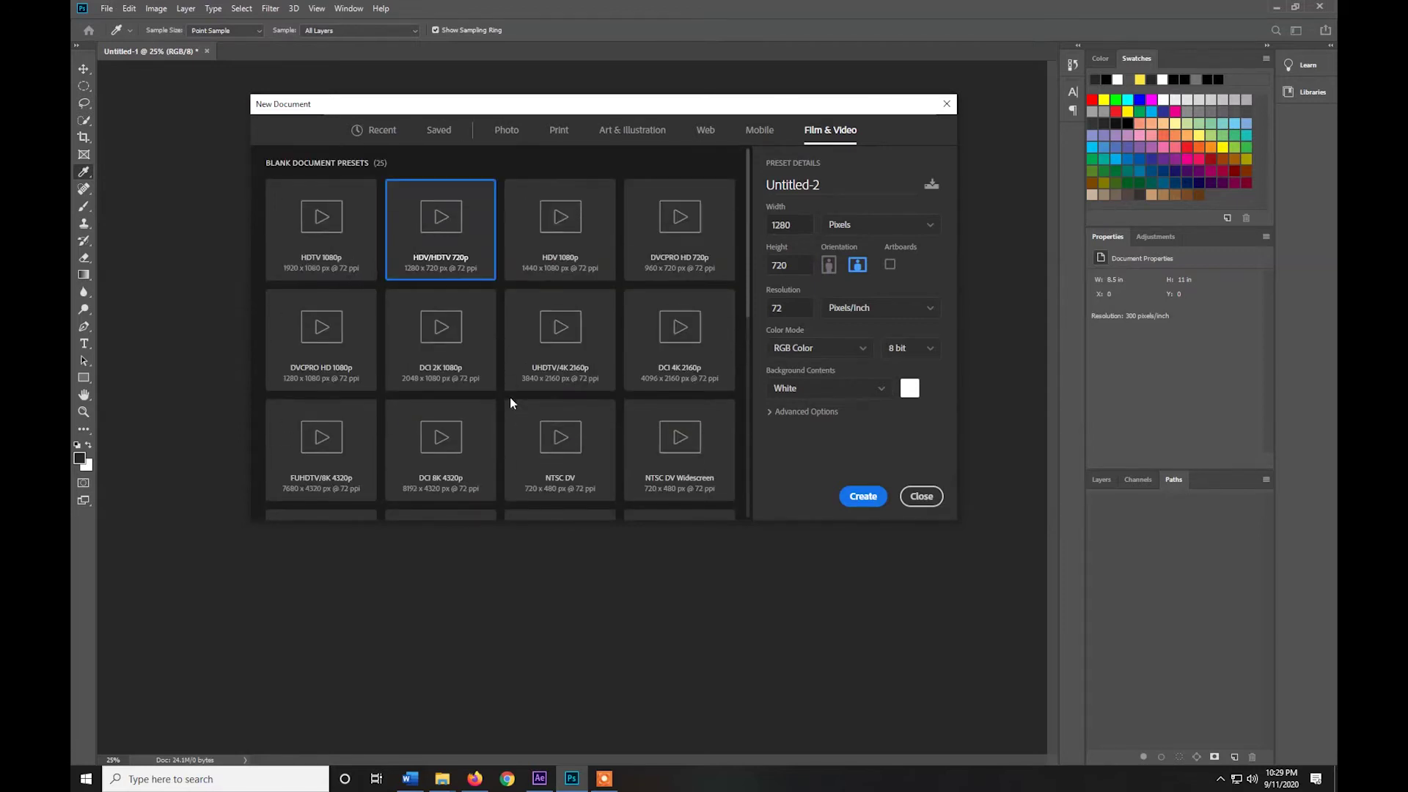
click(321, 218)
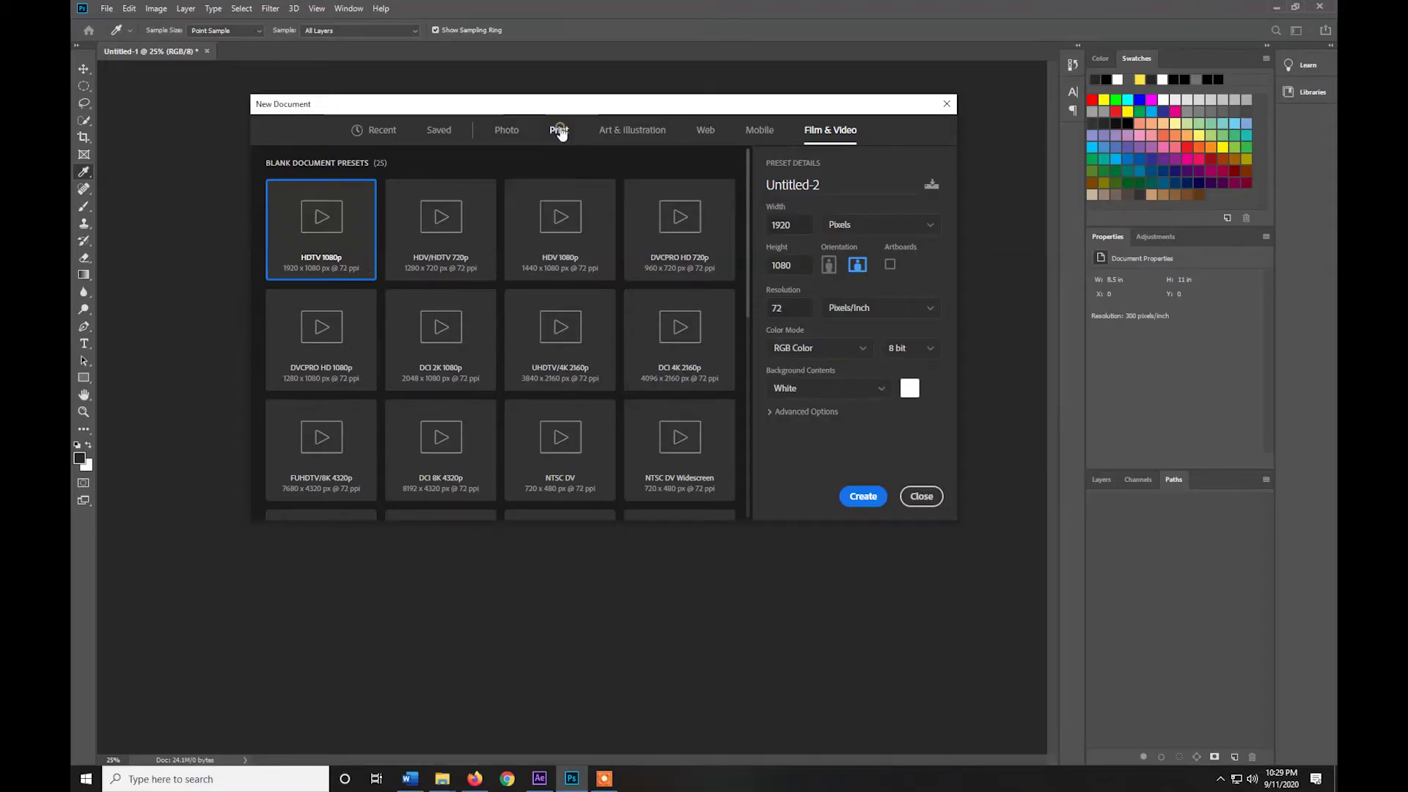
Compare the default preset size and resolution of the Print, Film & Video, Mobile, Web, Art & Illustration and Photo categories.
click(560, 132)
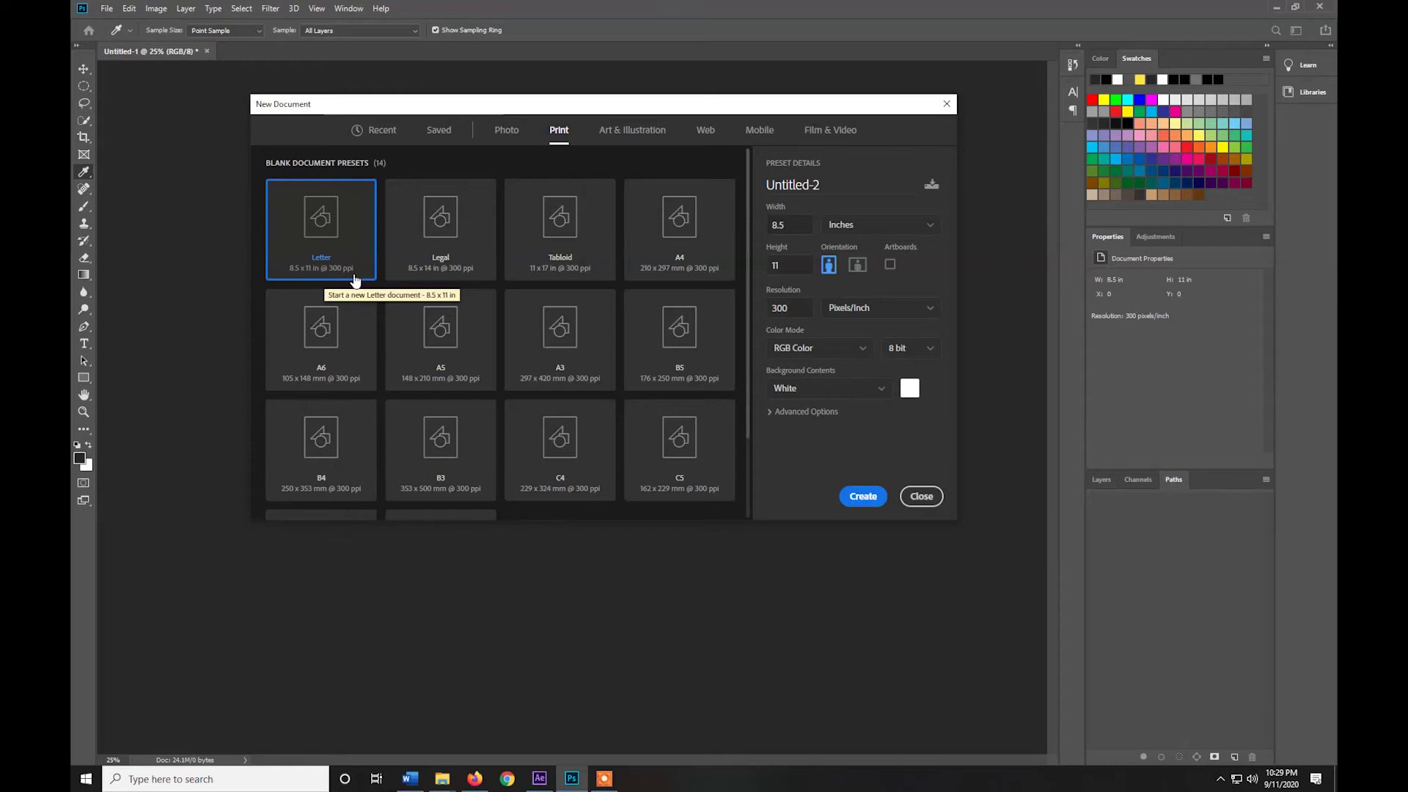
click(831, 130)
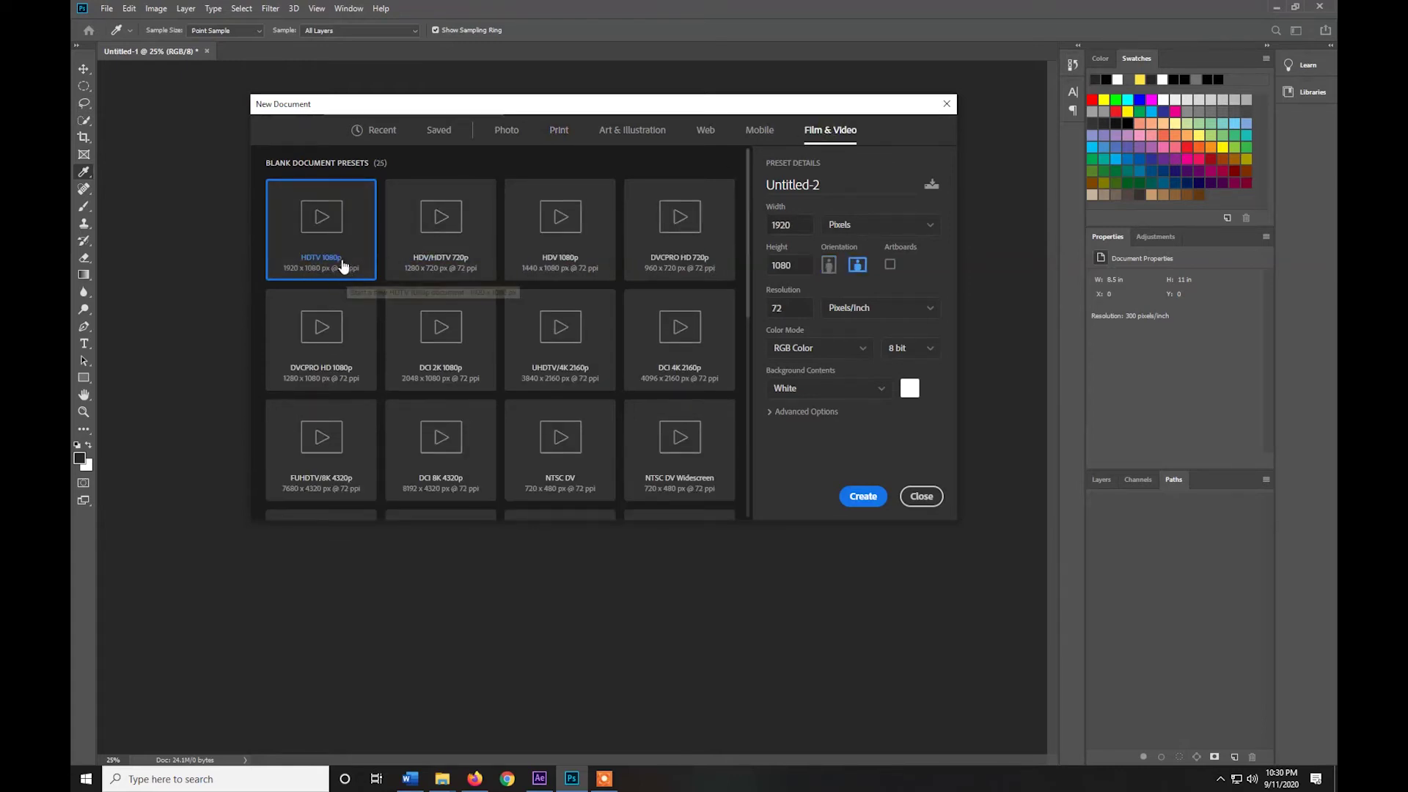
click(760, 132)
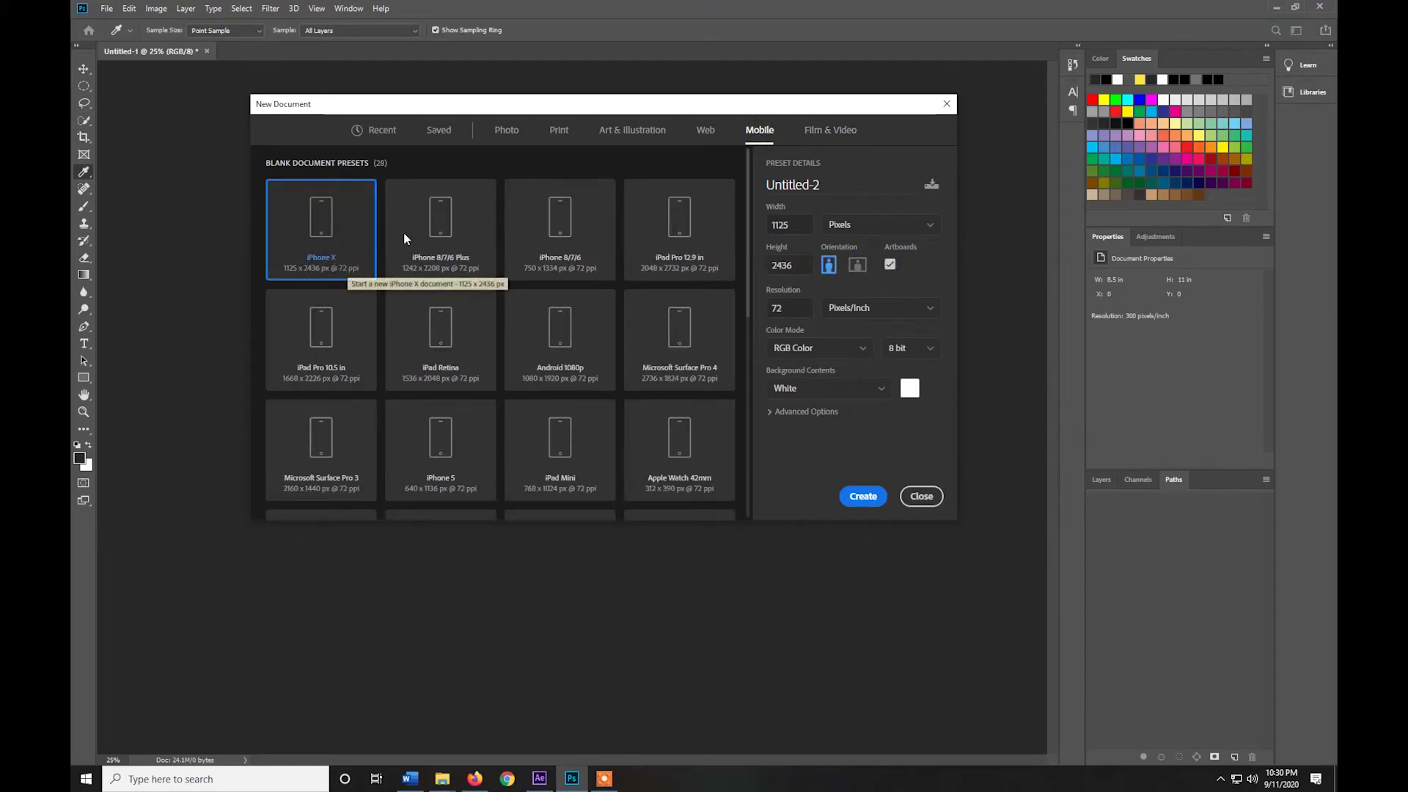
click(706, 132)
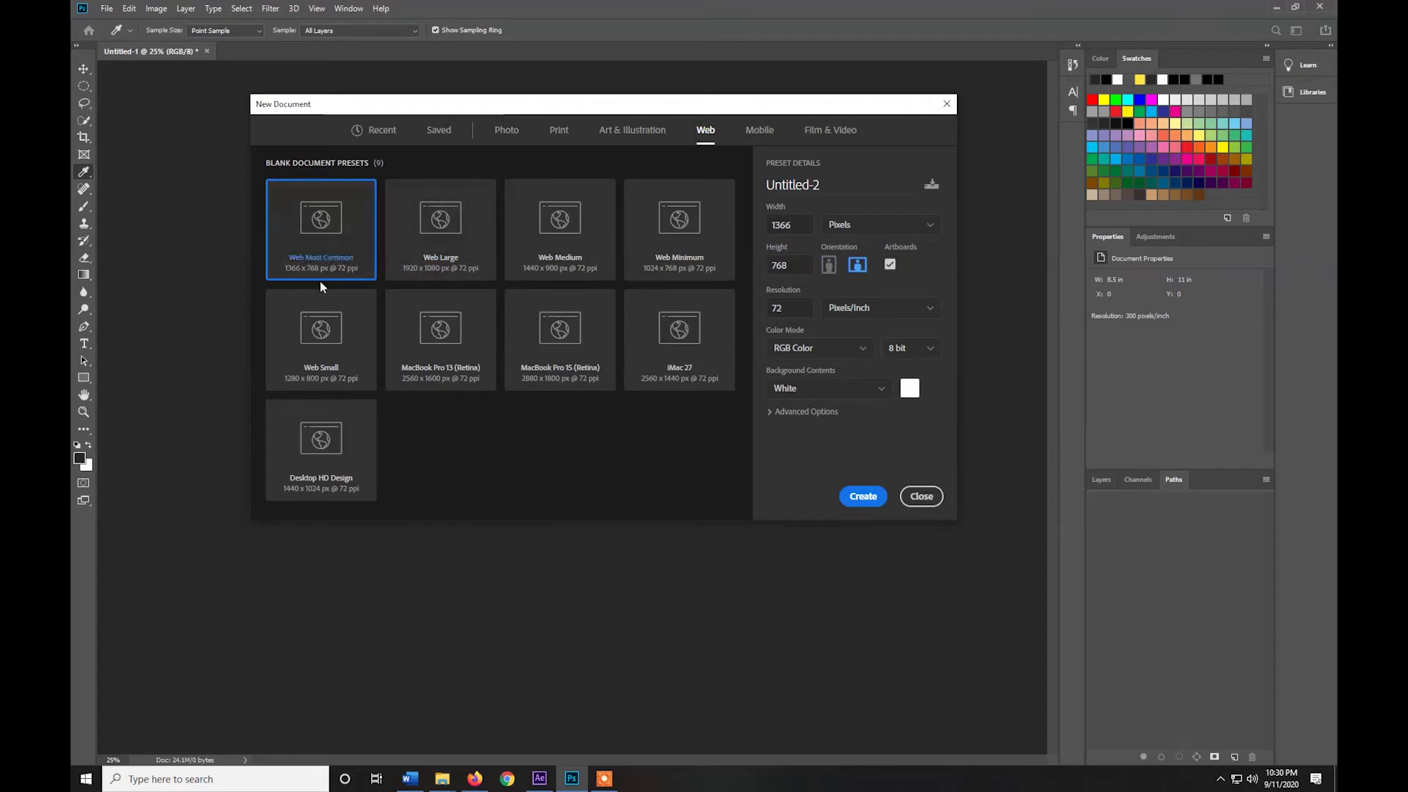
click(632, 130)
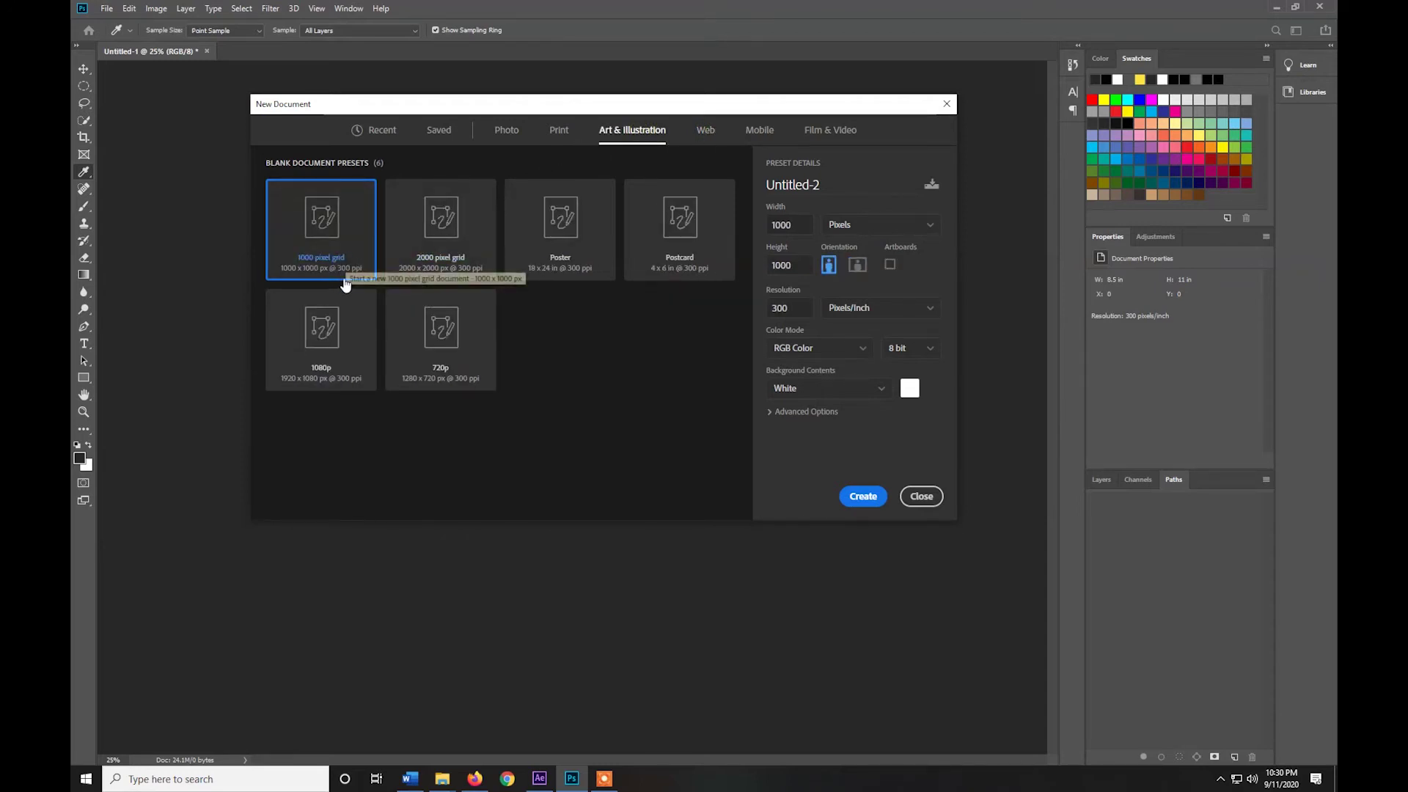
click(512, 131)
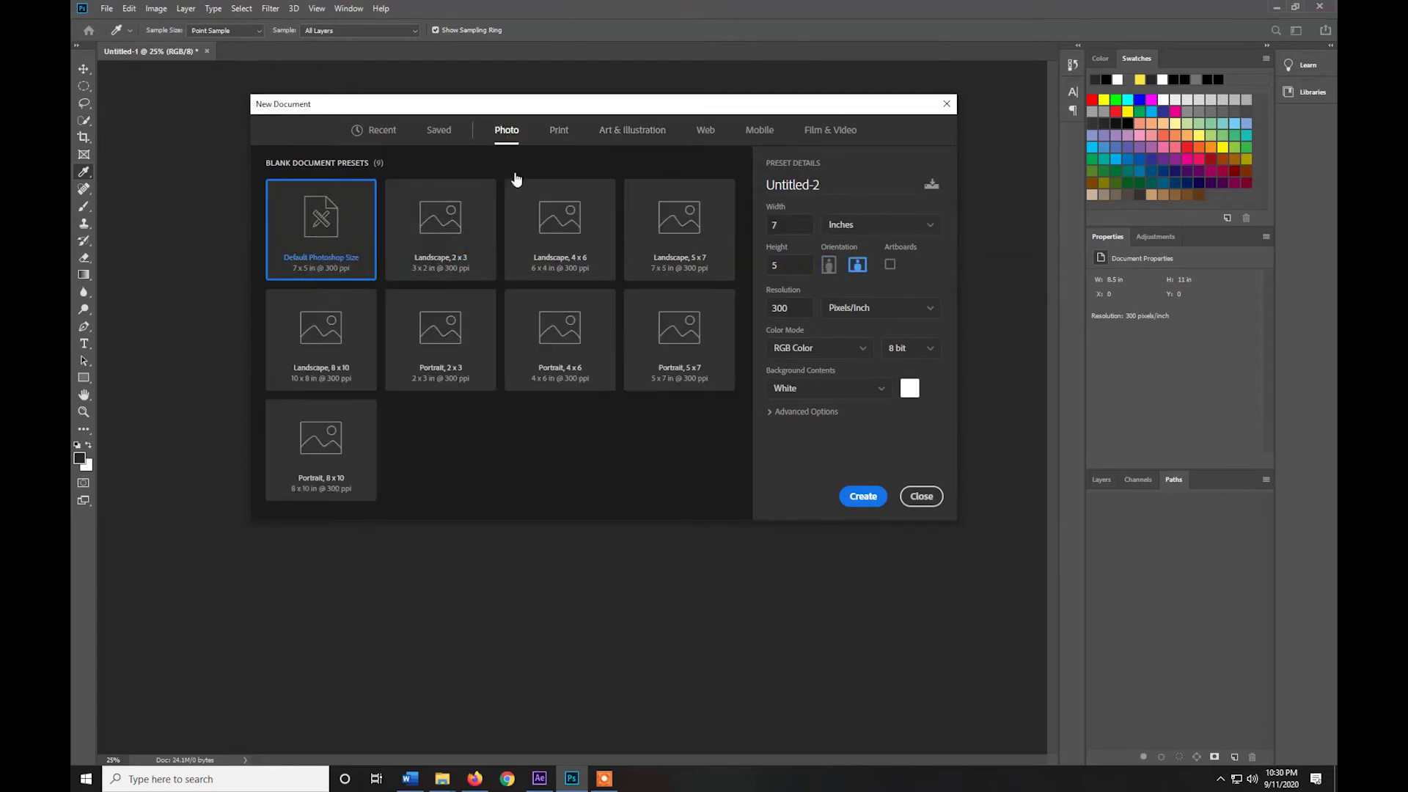
click(560, 132)
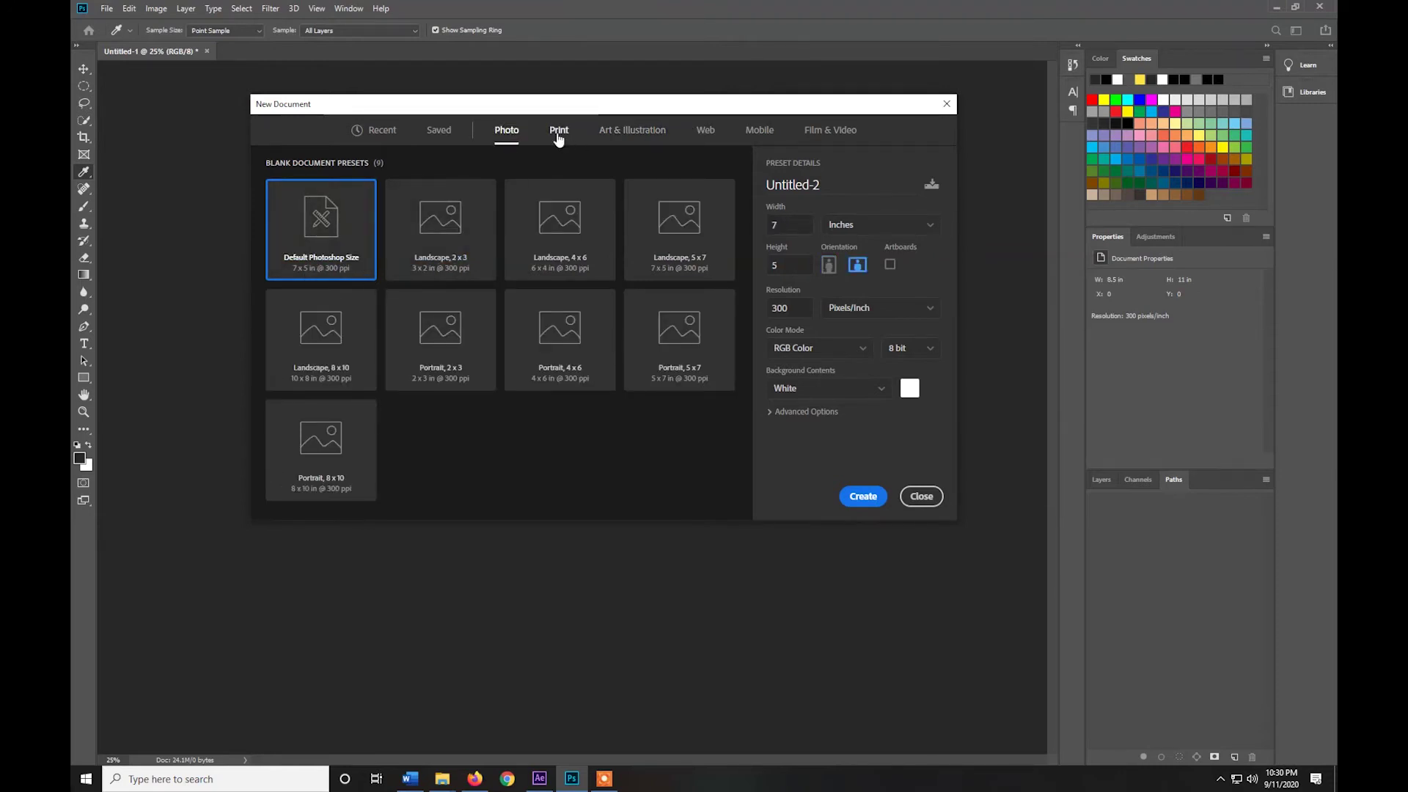
click(648, 131)
click(705, 132)
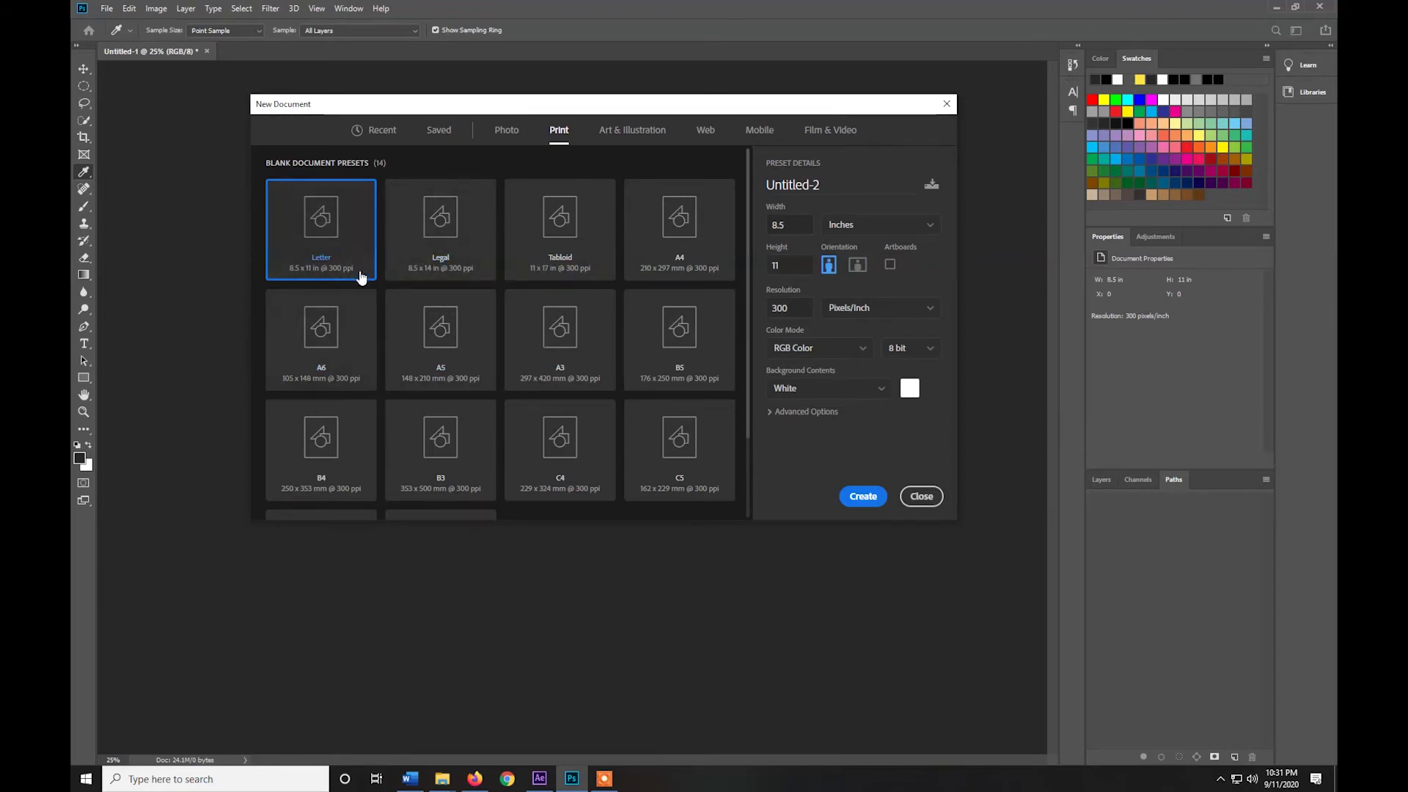
Choose the Film & Video category with its HDTV 1080p preset and open the colour mode choices for the new document.
click(814, 132)
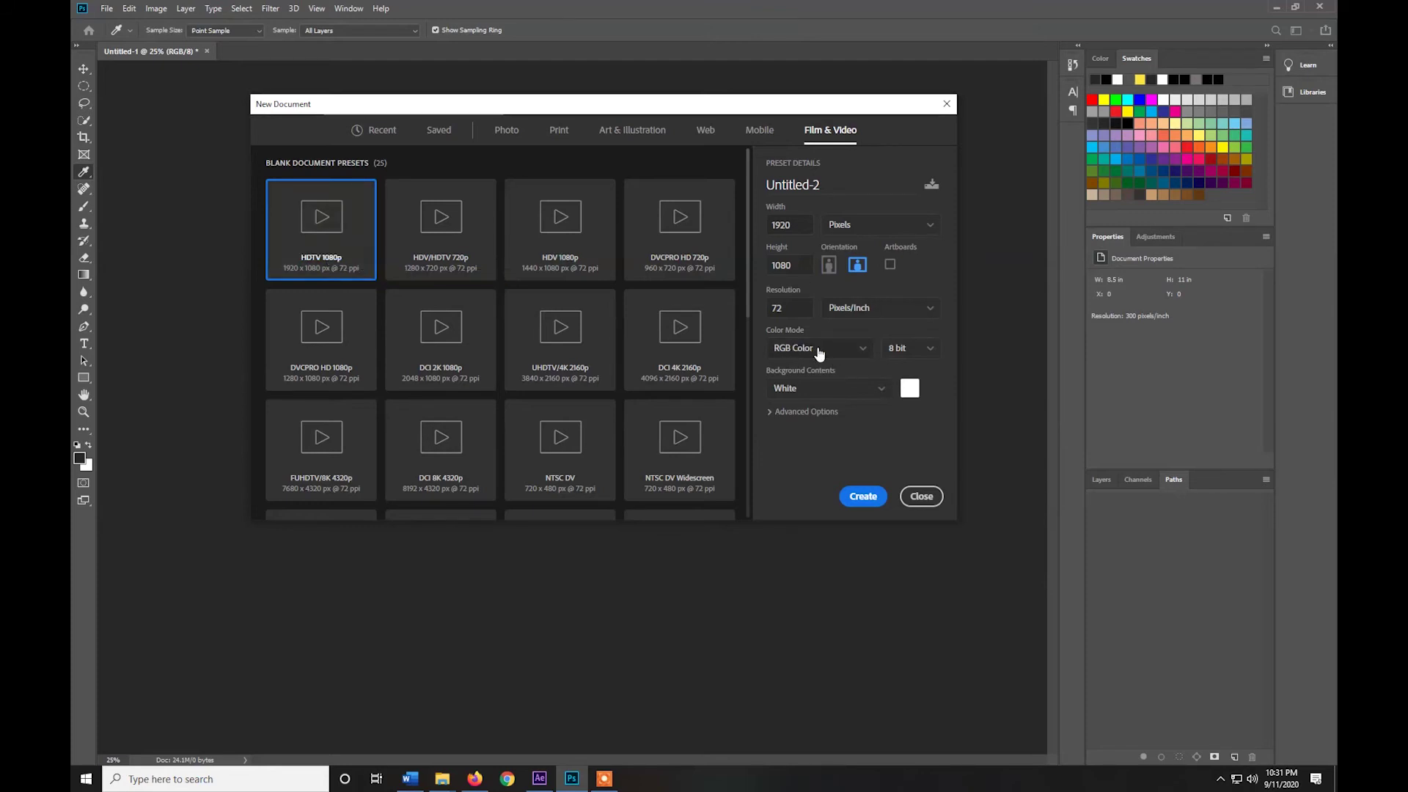
click(865, 348)
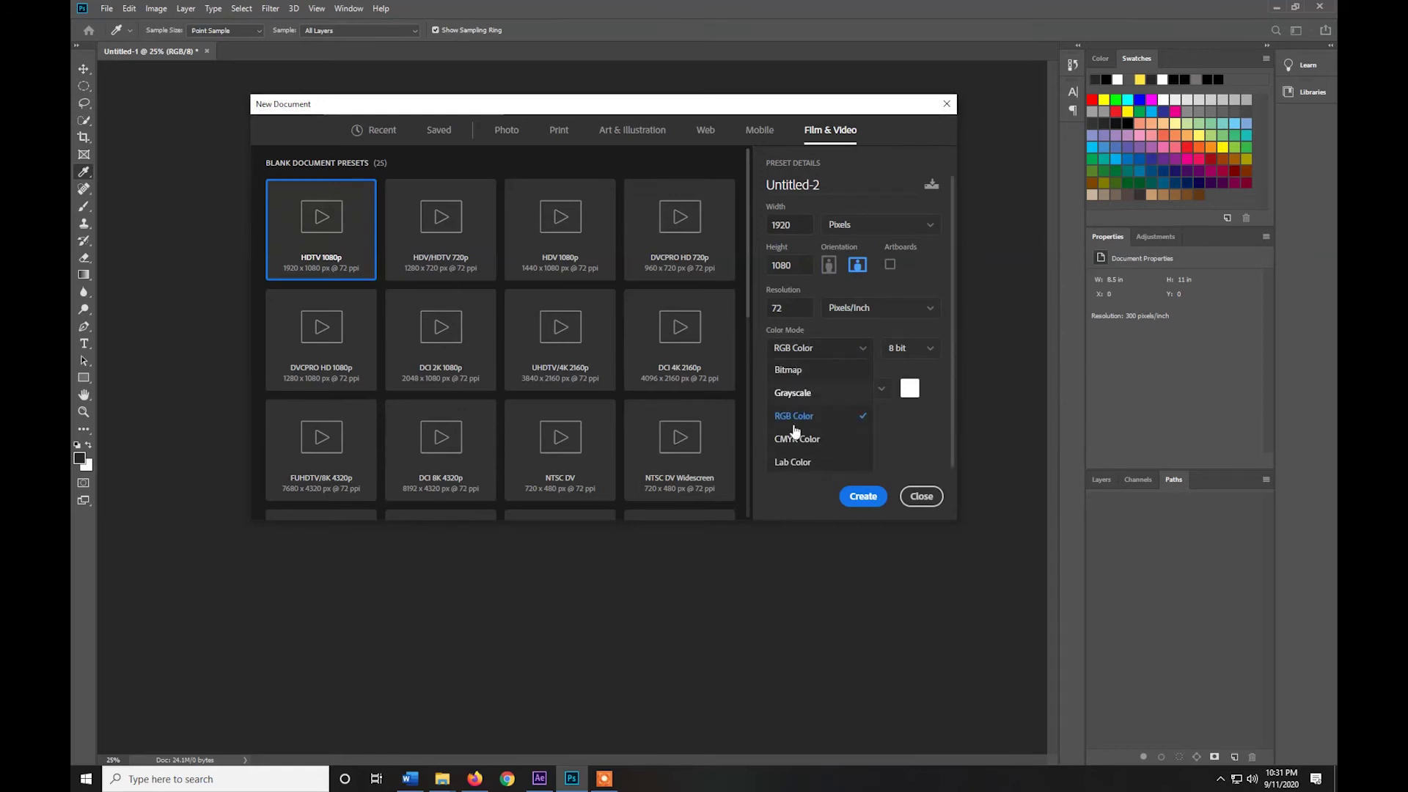